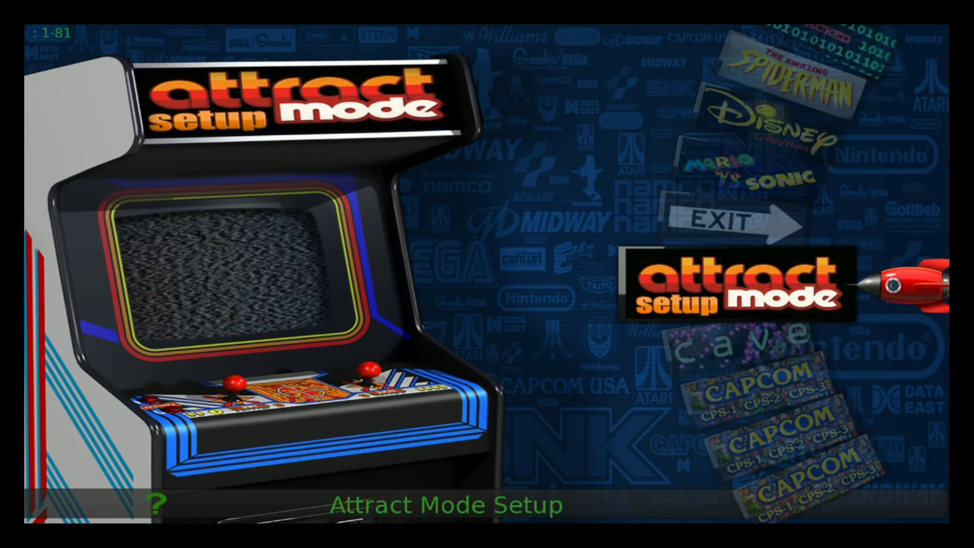
- Scroll the Attract Mode wheel up through the collections to the Sega systems
{"action": "key", "text": "Up"}
{"action": "key", "text": "Up"}
{"action": "key", "text": "Up"}
{"action": "key", "text": "Up"}
{"action": "key", "text": "Up"}
{"action": "key", "text": "Up"}
{"action": "key", "text": "Up"}
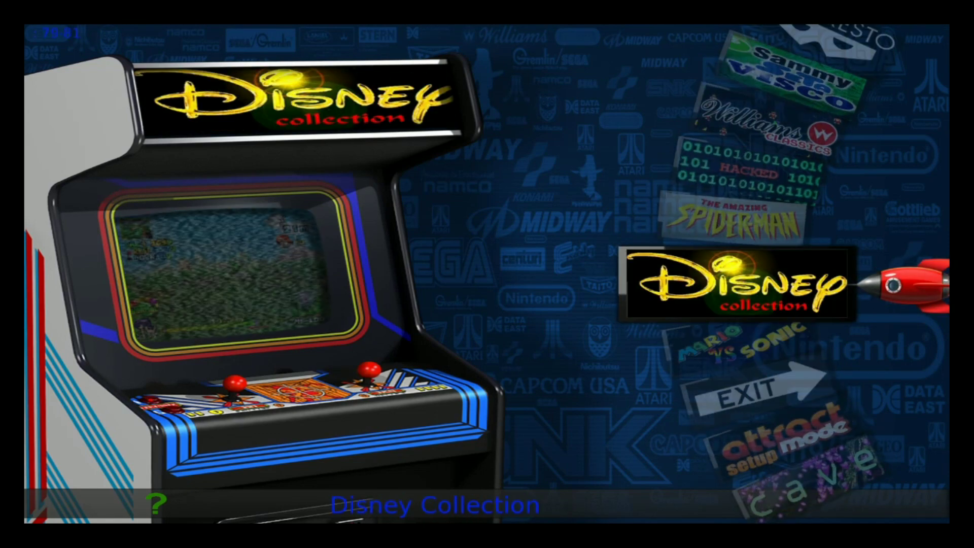
{"action": "key", "text": "Up"}
{"action": "key", "text": "Up"}
{"action": "key", "text": "Up"}
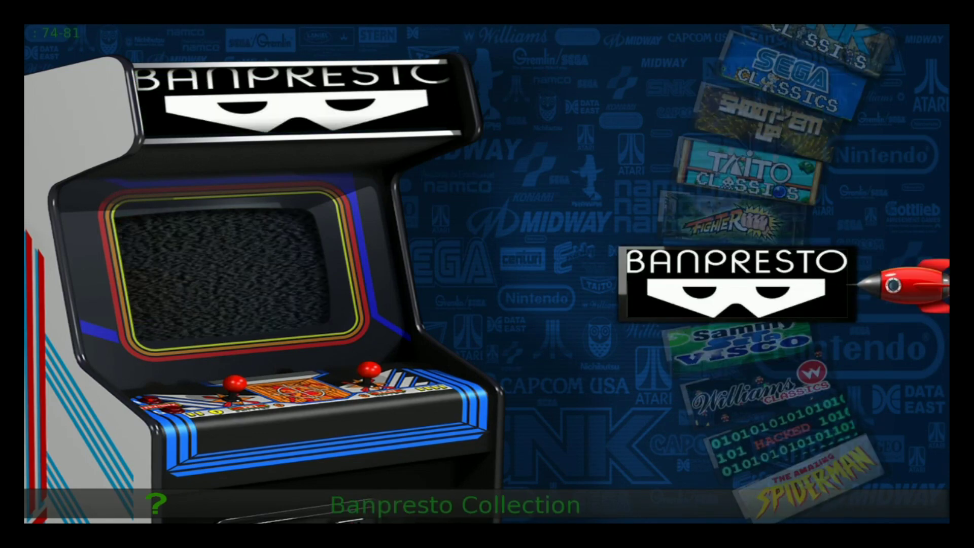
{"action": "key", "text": "Up"}
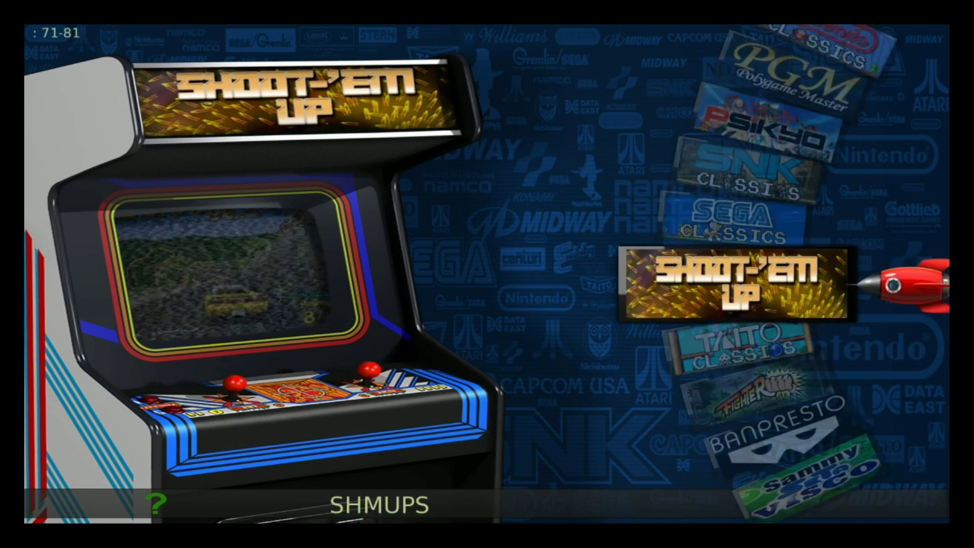
{"action": "key", "text": "Up"}
{"action": "key", "text": "Up"}
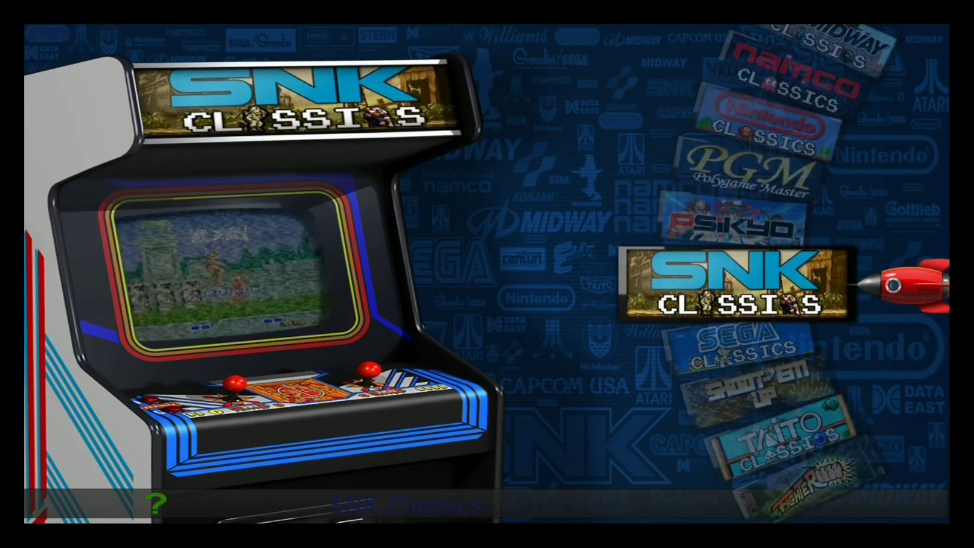
{"action": "key", "text": "Up"}
{"action": "key", "text": "Up"}
{"action": "key", "text": "Up"}
{"action": "key", "text": "Up"}
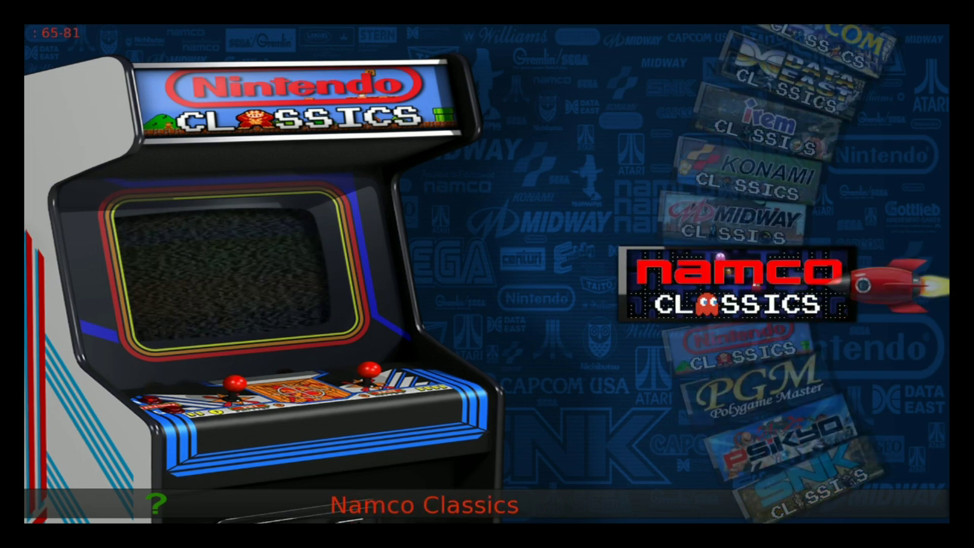
{"action": "key", "text": "Up"}
{"action": "key", "text": "Up"}
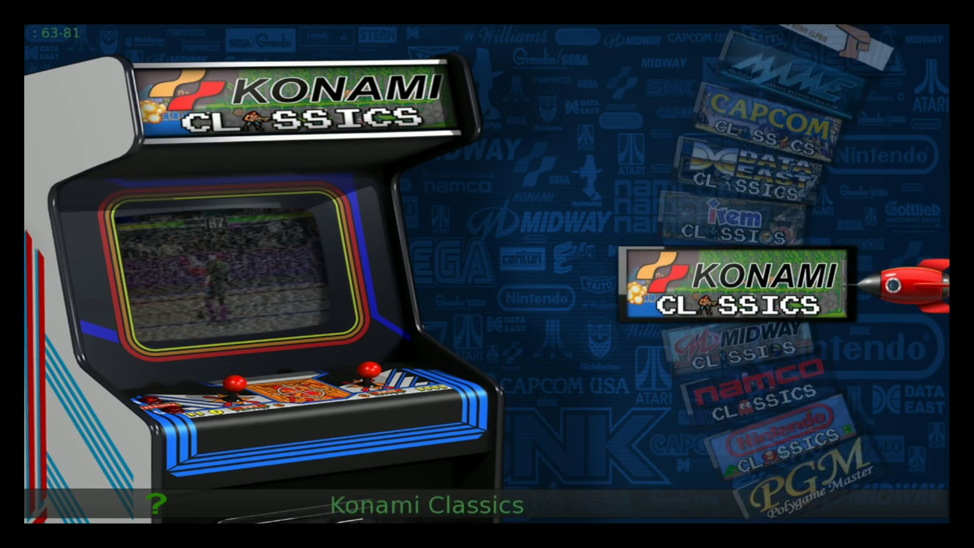
{"action": "key", "text": "Up"}
{"action": "key", "text": "Up"}
{"action": "key", "text": "Up"}
{"action": "key", "text": "Up"}
{"action": "key", "text": "Up"}
{"action": "key", "text": "Up"}
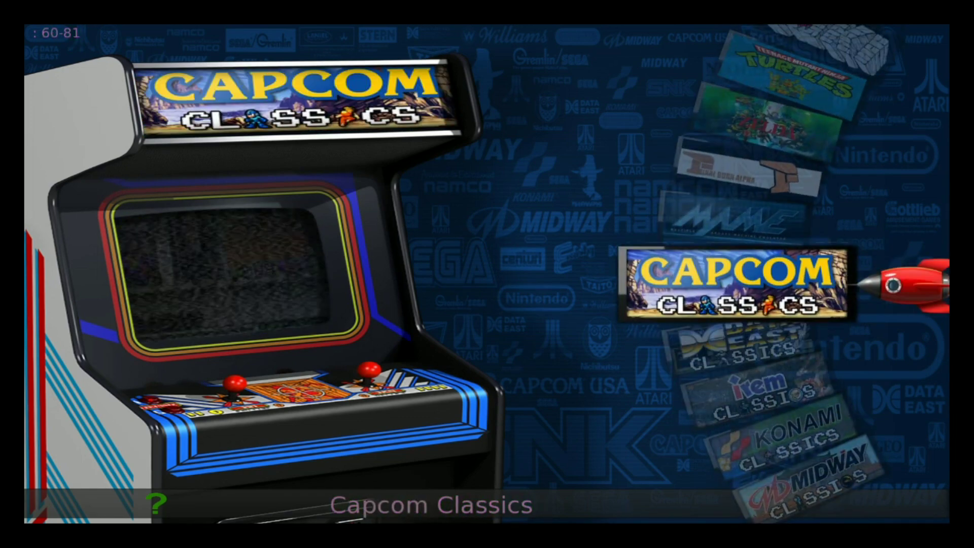
{"action": "key", "text": "Up"}
{"action": "key", "text": "Up"}
{"action": "key", "text": "Up"}
{"action": "key", "text": "Up"}
{"action": "key", "text": "Up"}
{"action": "key", "text": "Up"}
{"action": "key", "text": "Up"}
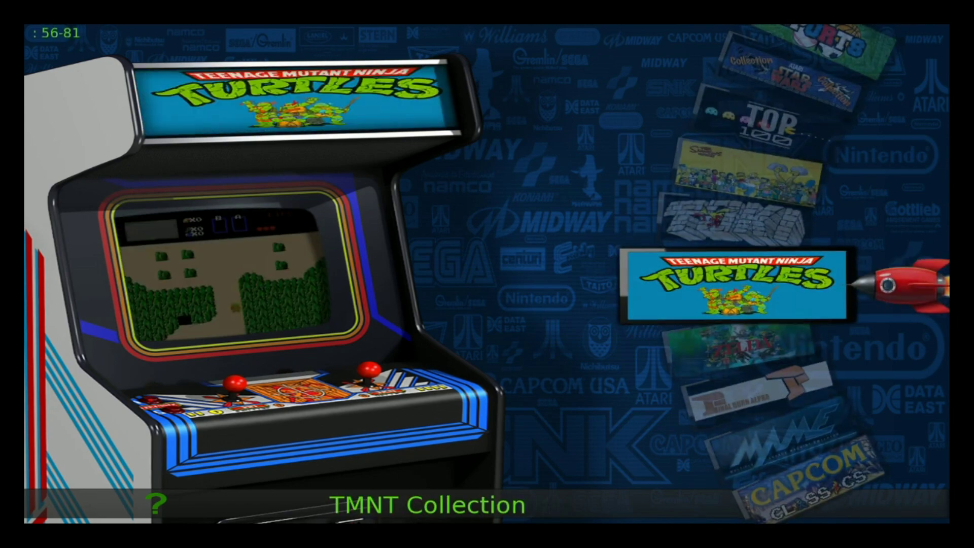
{"action": "key", "text": "Up"}
{"action": "key", "text": "Up"}
{"action": "key", "text": "Up"}
{"action": "key", "text": "Up"}
{"action": "key", "text": "Up"}
{"action": "key", "text": "Up"}
{"action": "key", "text": "Up"}
{"action": "key", "text": "Up"}
{"action": "key", "text": "Up"}
{"action": "key", "text": "Up"}
{"action": "key", "text": "Up"}
{"action": "key", "text": "Up"}
{"action": "key", "text": "Up"}
{"action": "key", "text": "Up"}
{"action": "key", "text": "Up"}
{"action": "key", "text": "Up"}
{"action": "key", "text": "Up"}
{"action": "key", "text": "Up"}
{"action": "key", "text": "Up"}
{"action": "key", "text": "Up"}
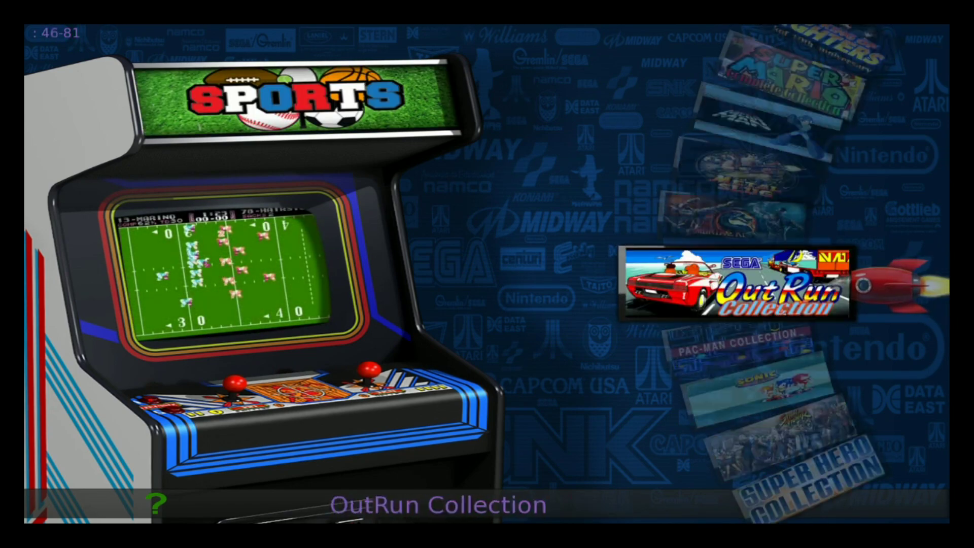
{"action": "key", "text": "Up"}
{"action": "key", "text": "Up"}
{"action": "key", "text": "Up"}
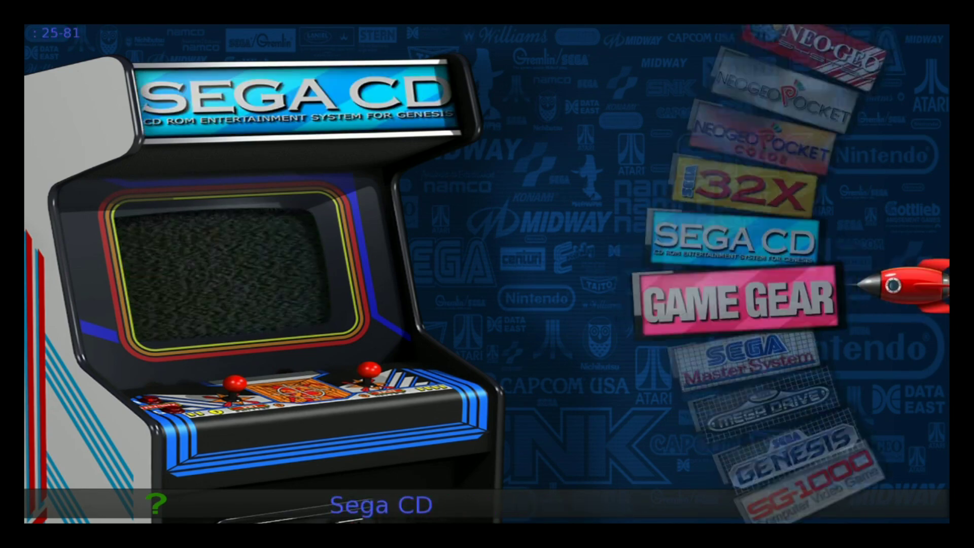
- Move up the systems to Super Nintendo and browse its game list to Zool
{"action": "key", "text": "Down"}
{"action": "key", "text": "Down"}
{"action": "key", "text": "Down"}
{"action": "key", "text": "Down"}
{"action": "key", "text": "Down"}
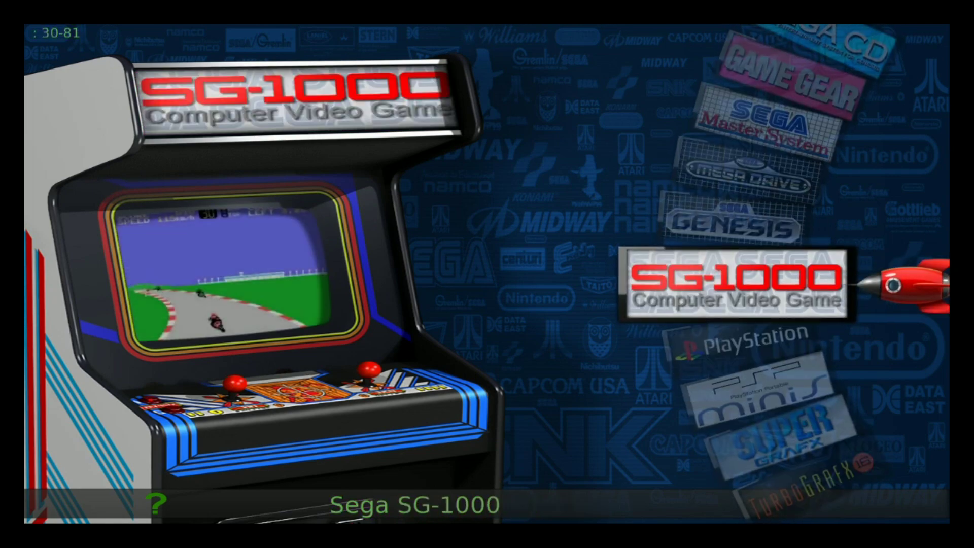
{"action": "key", "text": "Up"}
{"action": "key", "text": "Up"}
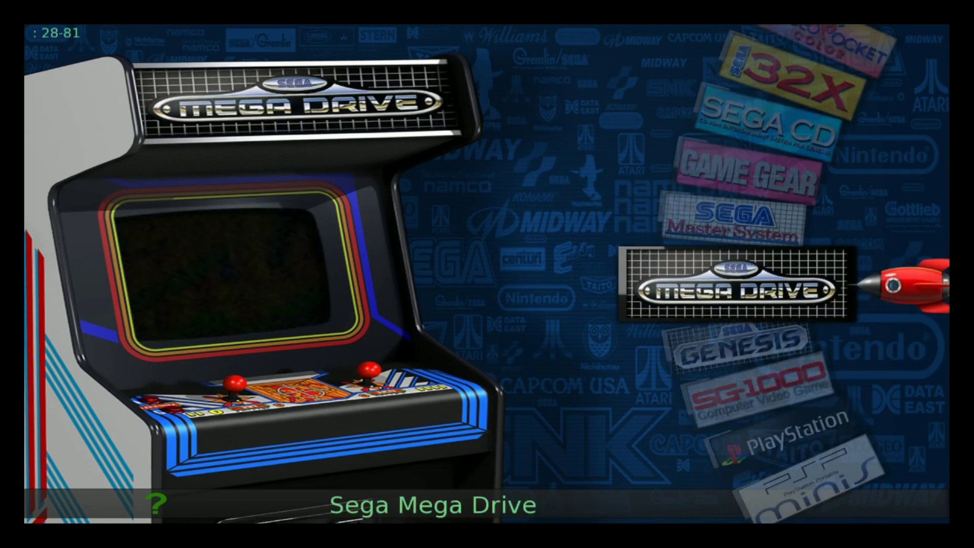
{"action": "key", "text": "Up"}
{"action": "key", "text": "Up"}
{"action": "key", "text": "Up"}
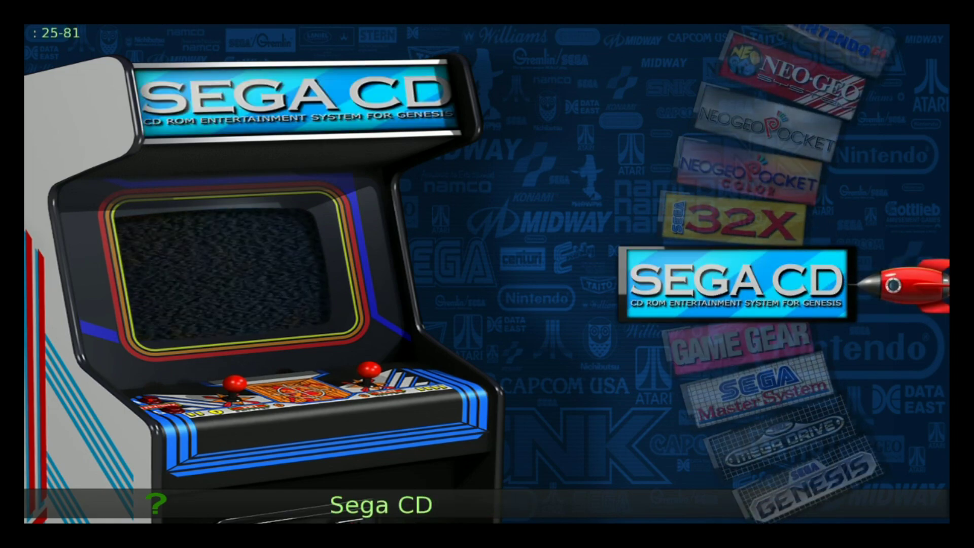
{"action": "key", "text": "Up"}
{"action": "key", "text": "Up"}
{"action": "key", "text": "Up"}
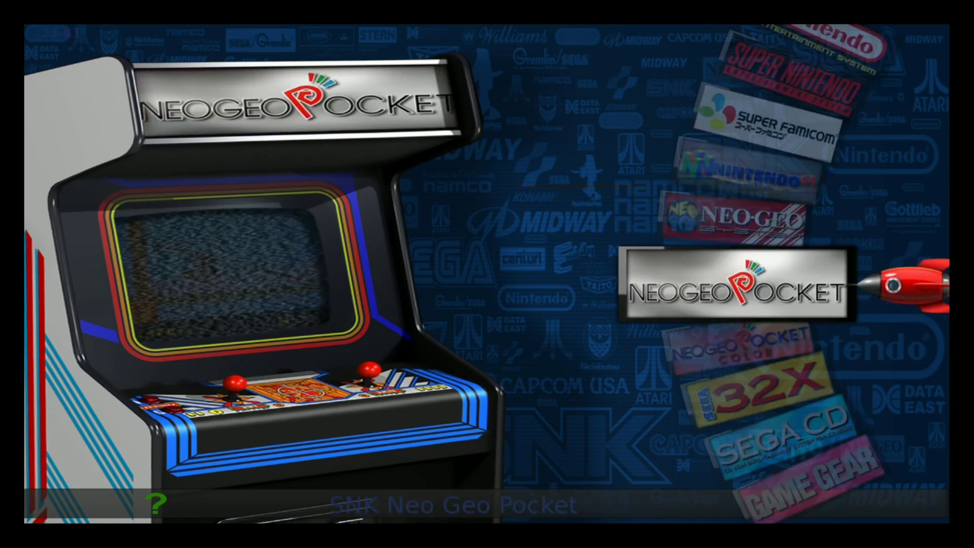
{"action": "key", "text": "Up"}
{"action": "key", "text": "Up"}
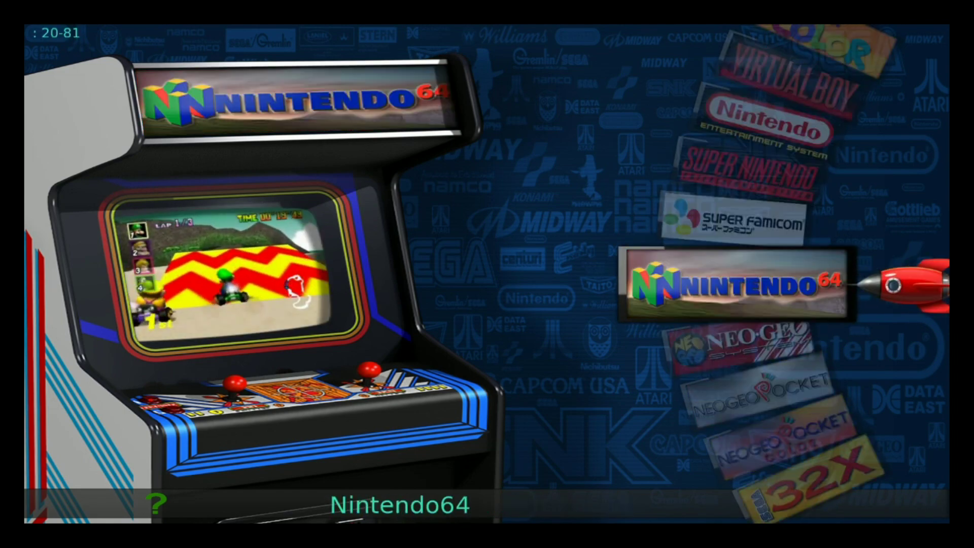
{"action": "key", "text": "Up"}
{"action": "key", "text": "Up"}
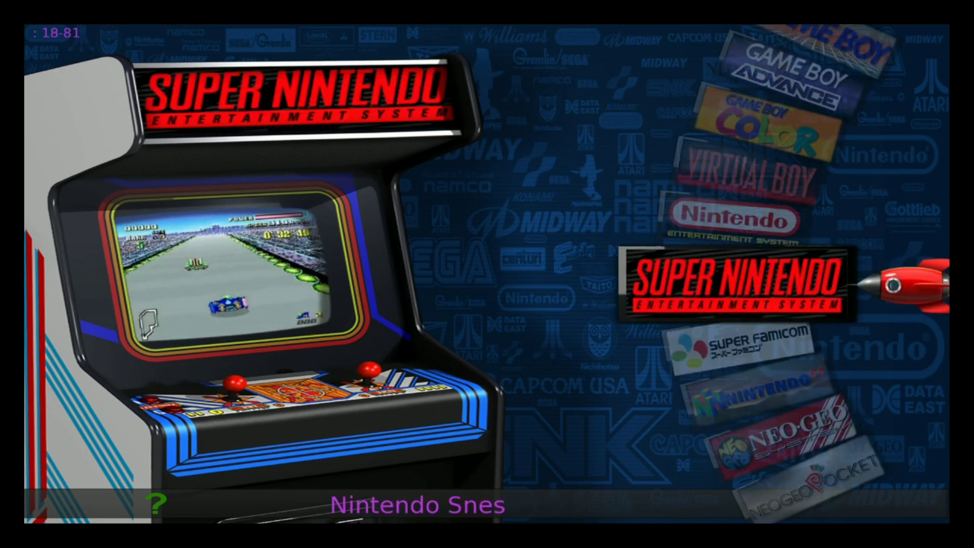
{"action": "key", "text": "Return"}
{"action": "key", "text": "Down"}
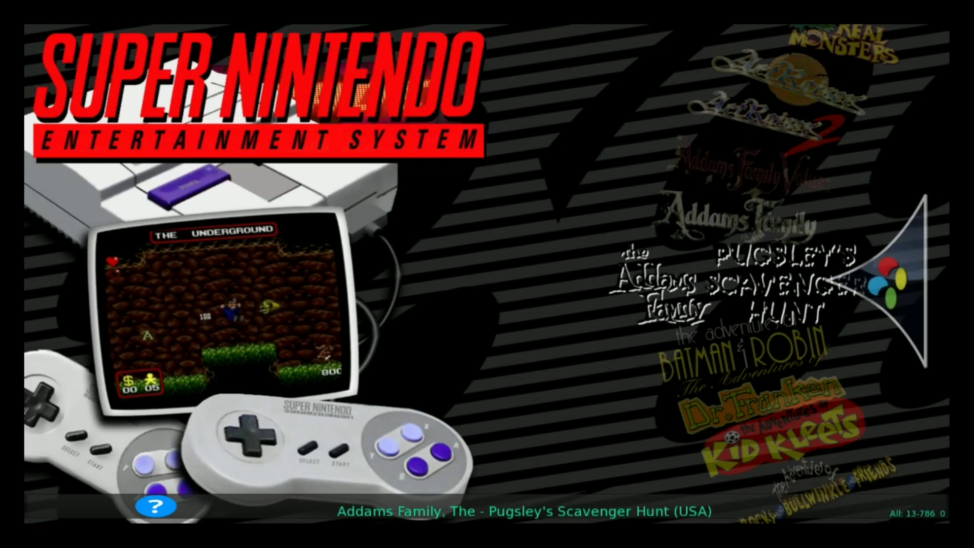
{"action": "key", "text": "Up"}
{"action": "key", "text": "Up"}
{"action": "key", "text": "Up"}
{"action": "key", "text": "Up"}
{"action": "key", "text": "Up"}
{"action": "key", "text": "Up"}
{"action": "key", "text": "Up"}
{"action": "key", "text": "Up"}
{"action": "key", "text": "Up"}
{"action": "key", "text": "Up"}
{"action": "key", "text": "Up"}
{"action": "key", "text": "Up"}
{"action": "key", "text": "Up"}
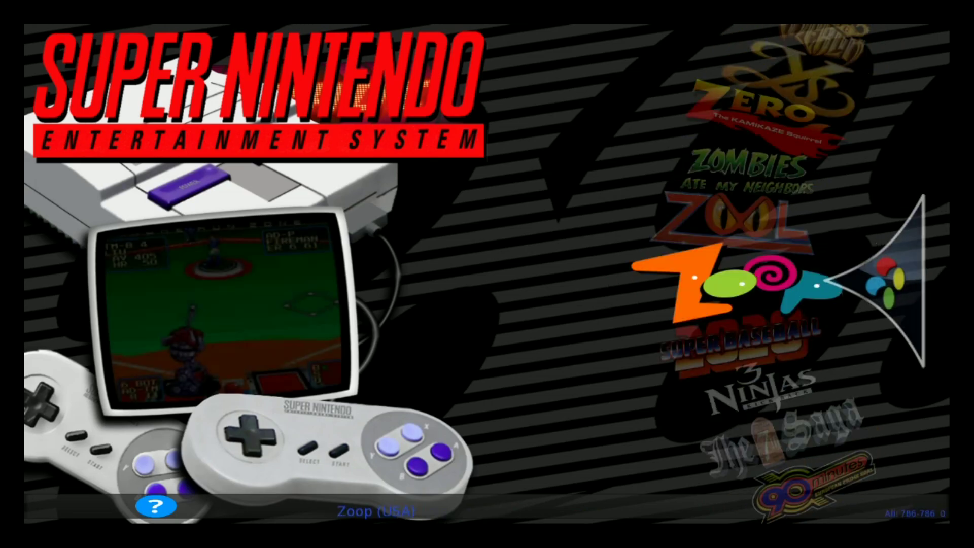
{"action": "key", "text": "Up"}
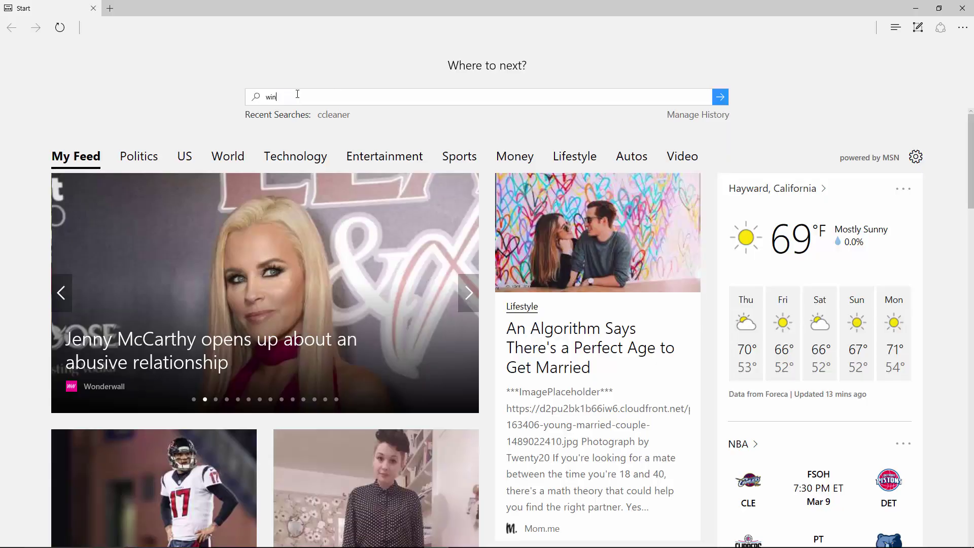
- Search the web for win32 and open the Win32 Disk Imager SourceForge page
{"action": "type", "text": "32"}
{"action": "key", "text": "Return"}
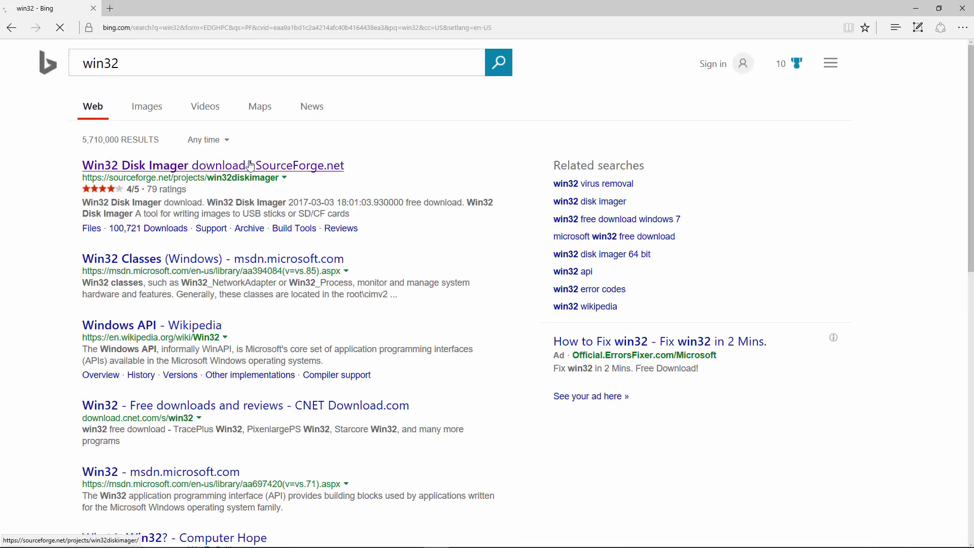
{"action": "left_click", "coordinate": [250, 165]}
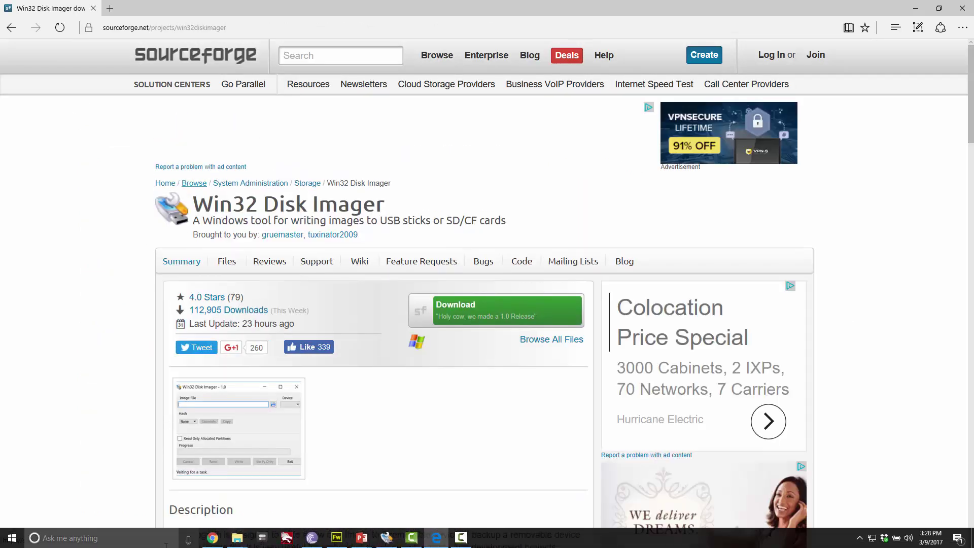
- Find Win32DiskImager in Windows search and run it as administrator
{"action": "left_click", "coordinate": [138, 540]}
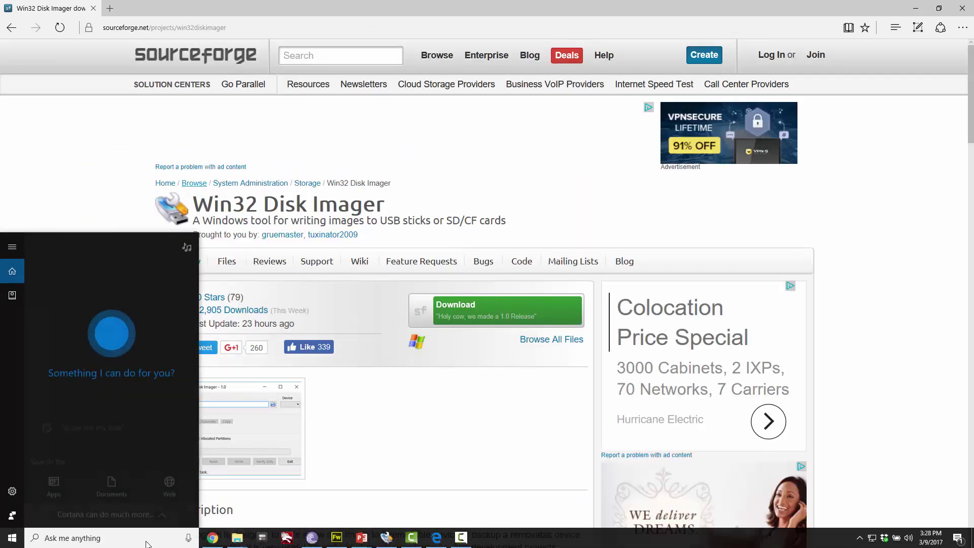
{"action": "type", "text": "win32"}
{"action": "right_click", "coordinate": [86, 299]}
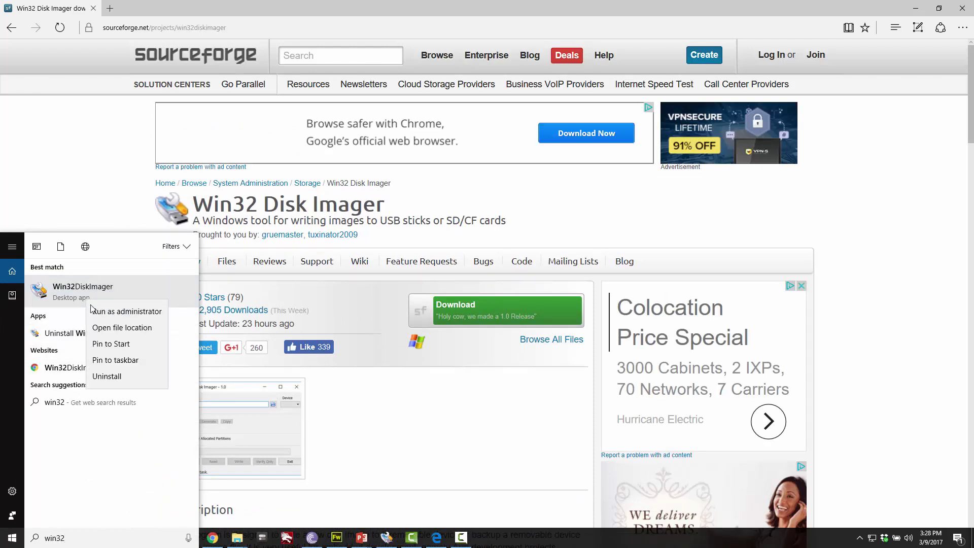
{"action": "left_click", "coordinate": [127, 311]}
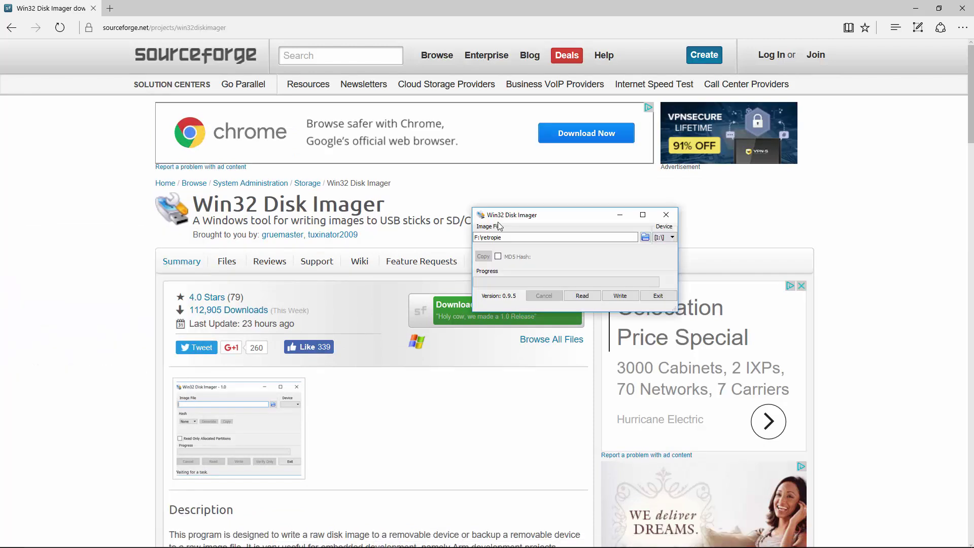
- Close the browser and keep I: as the device to read
{"action": "left_click", "coordinate": [971, 9]}
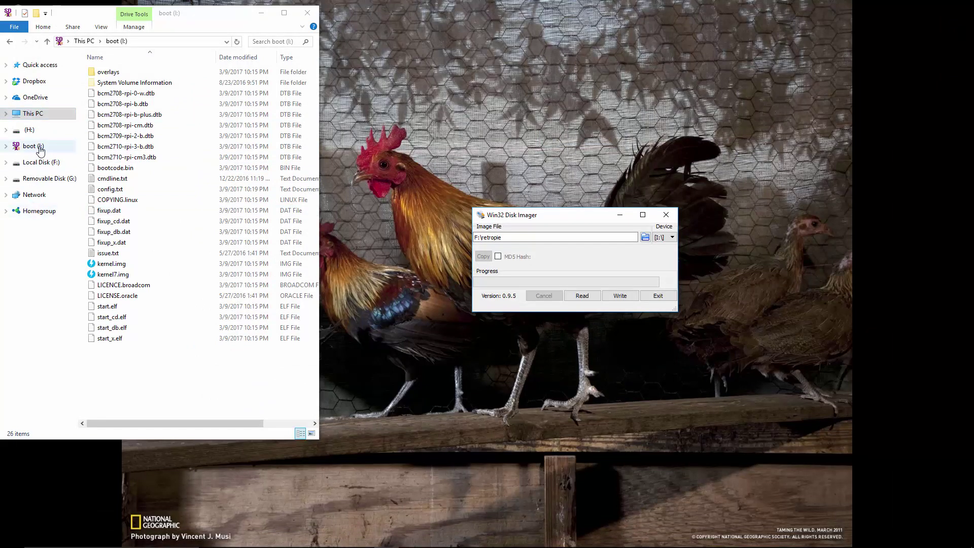
{"action": "left_click", "coordinate": [664, 238]}
{"action": "left_click", "coordinate": [661, 260]}
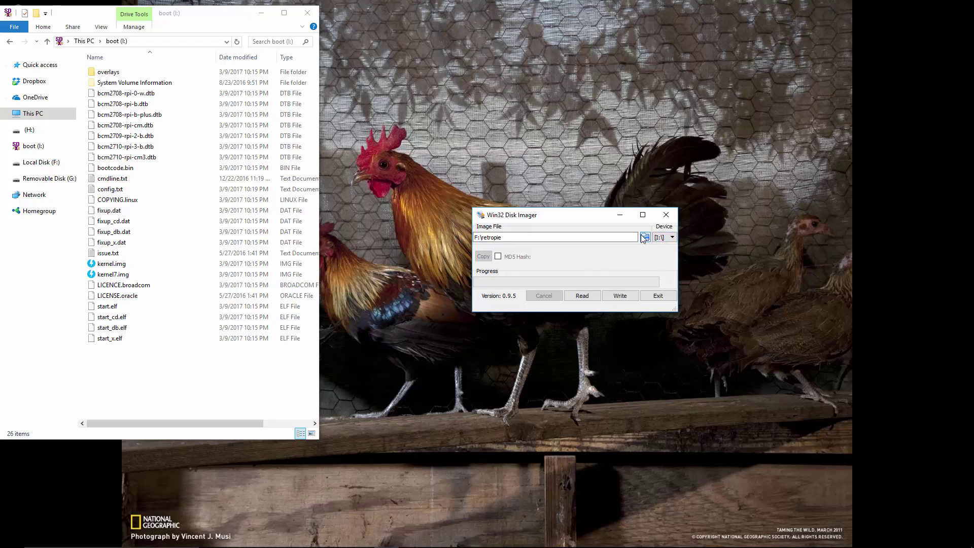
- Open the F:\retropie folder in File Explorer and browse for the image file location
{"action": "left_click", "coordinate": [502, 238]}
{"action": "left_click_drag", "start_coordinate": [528, 240], "coordinate": [474, 237]}
{"action": "key", "text": "ctrl+c"}
{"action": "left_click", "coordinate": [149, 44]}
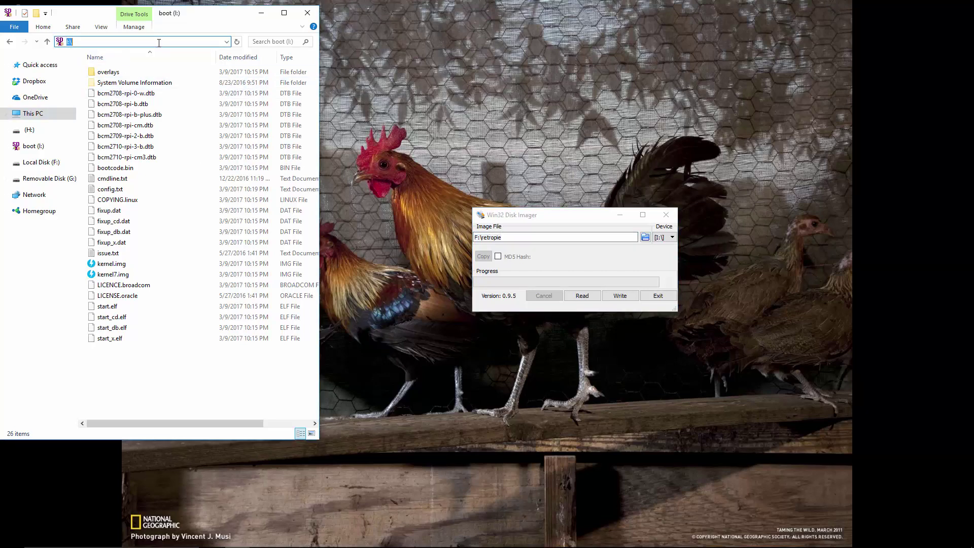
{"action": "key", "text": "ctrl+v"}
{"action": "key", "text": "Return"}
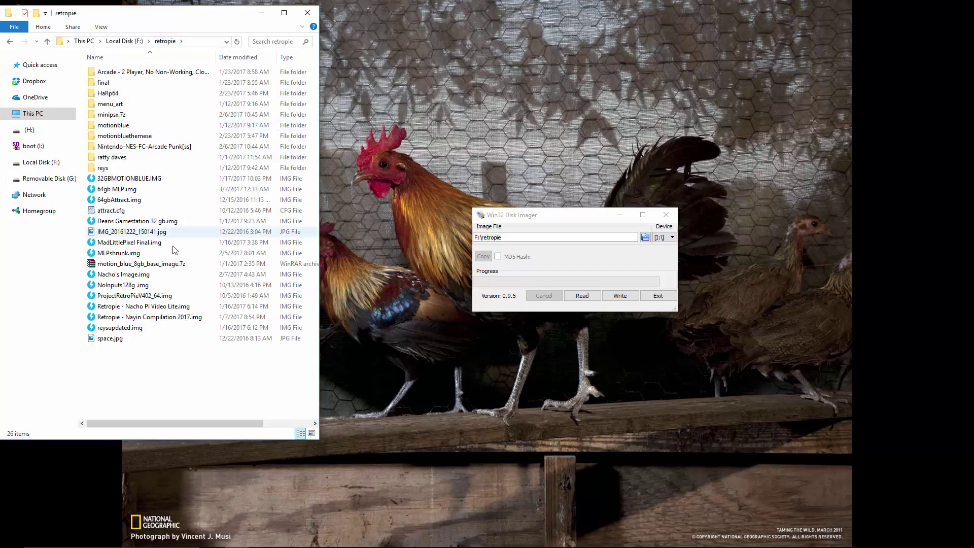
{"action": "left_click", "coordinate": [484, 237]}
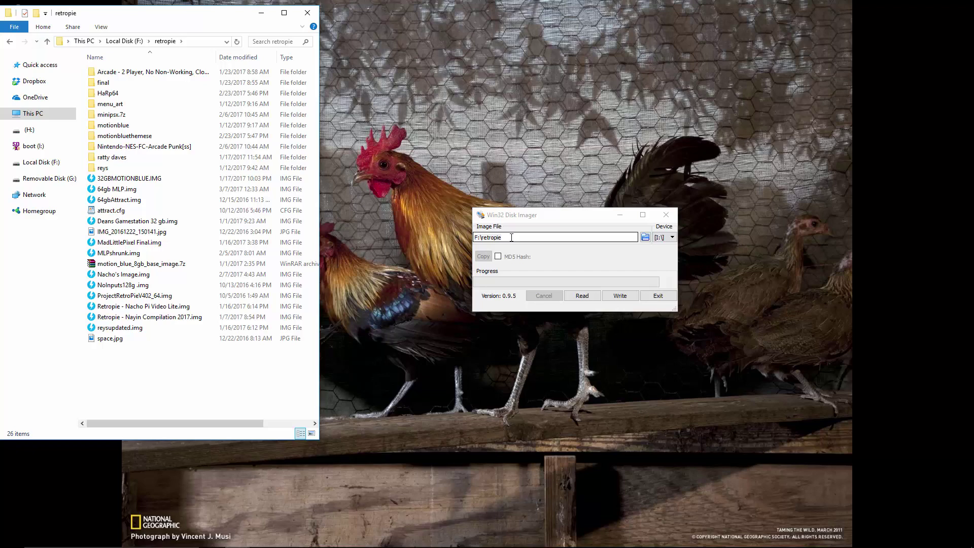
{"action": "left_click", "coordinate": [511, 237]}
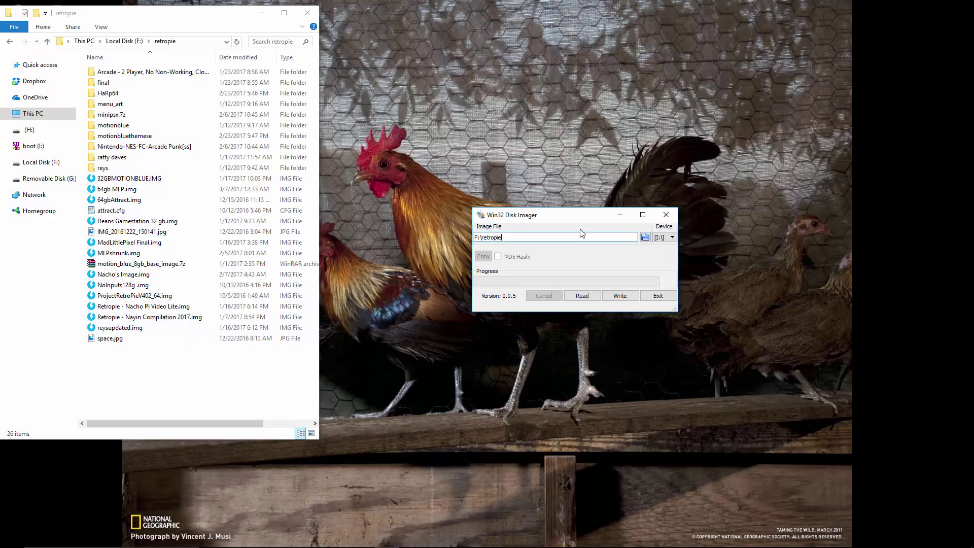
{"action": "left_click", "coordinate": [645, 237]}
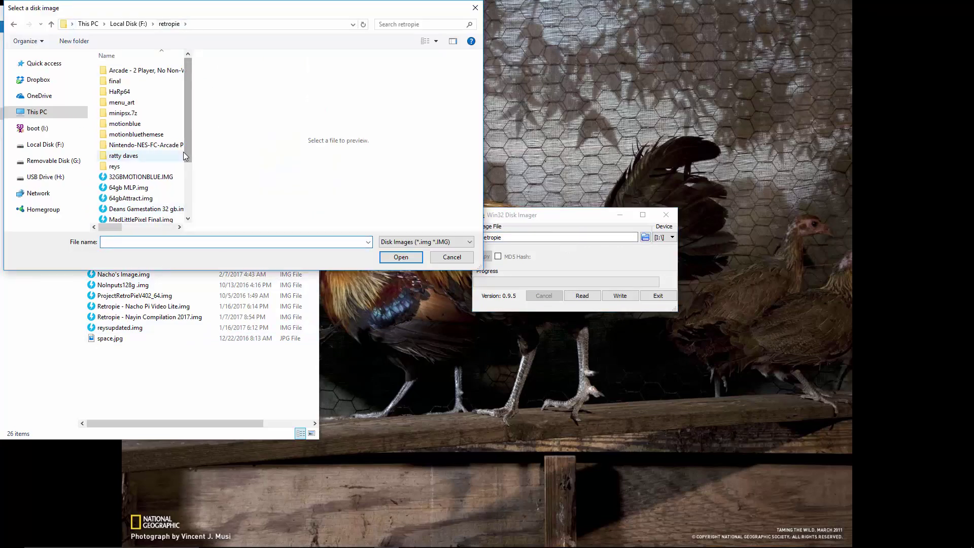
- Enter reysupdated3.9.17 as the file name in F:\retropie, without .img, and confirm it
{"action": "type", "text": "reysupdated"}
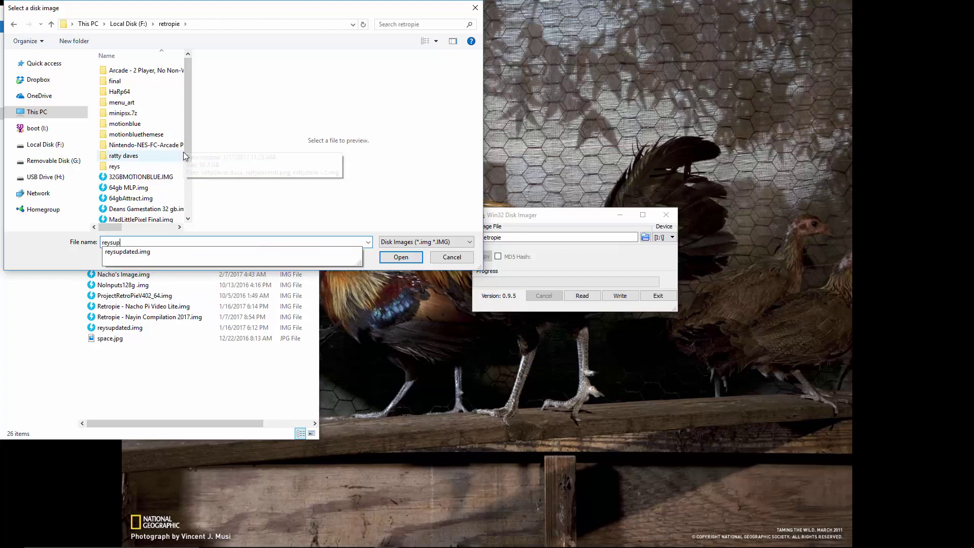
{"action": "mouse_move", "coordinate": [423, 538]}
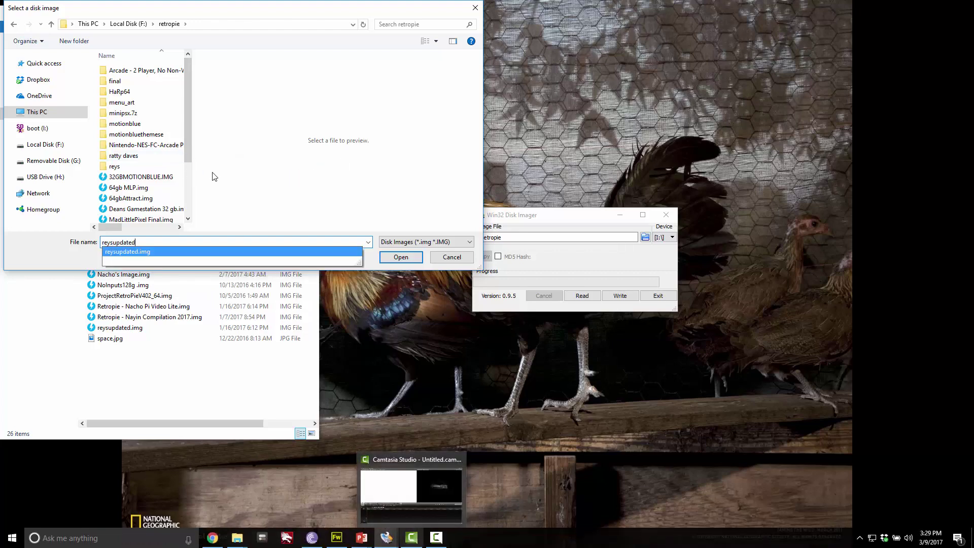
{"action": "type", "text": "3.9.17.img"}
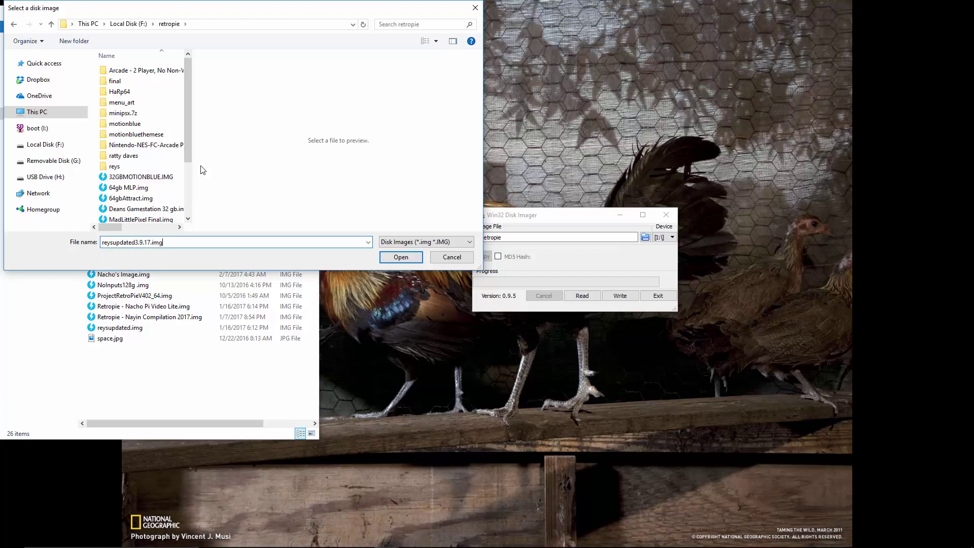
{"action": "key", "text": "BackSpace"}
{"action": "key", "text": "BackSpace"}
{"action": "key", "text": "BackSpace"}
{"action": "key", "text": "BackSpace"}
{"action": "left_click", "coordinate": [395, 258]}
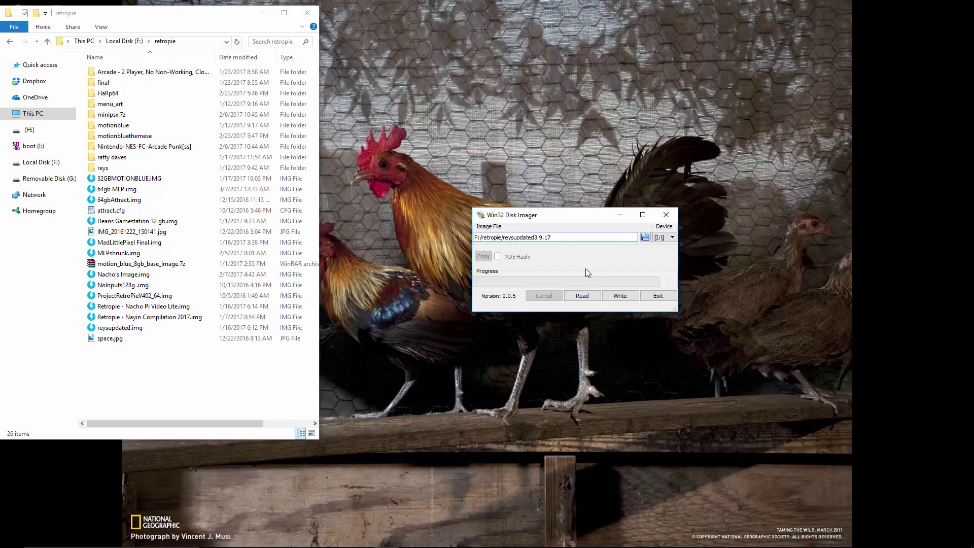
- Read the card into reysupdated3.9.17, checking the file until it reaches 124,868,608 KB
{"action": "left_click", "coordinate": [586, 301]}
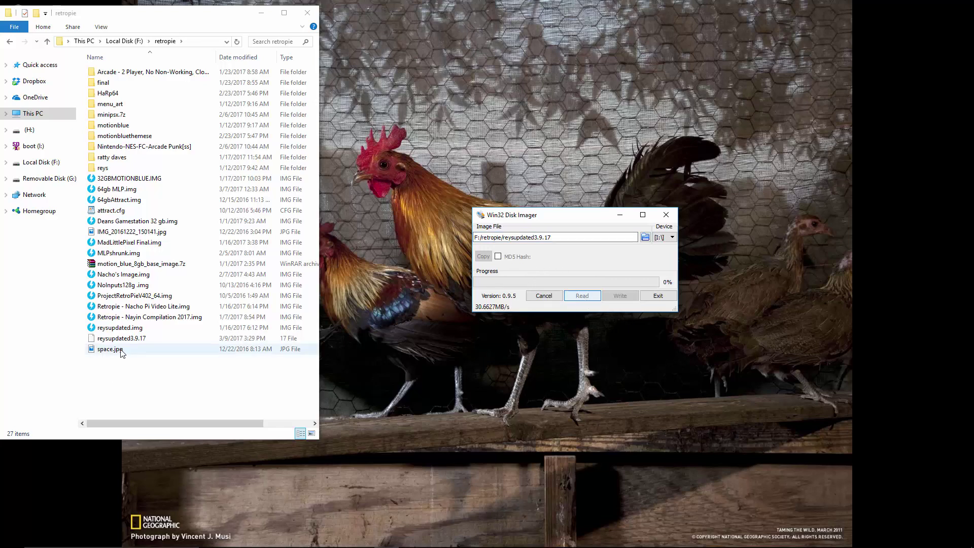
{"action": "left_click", "coordinate": [122, 342]}
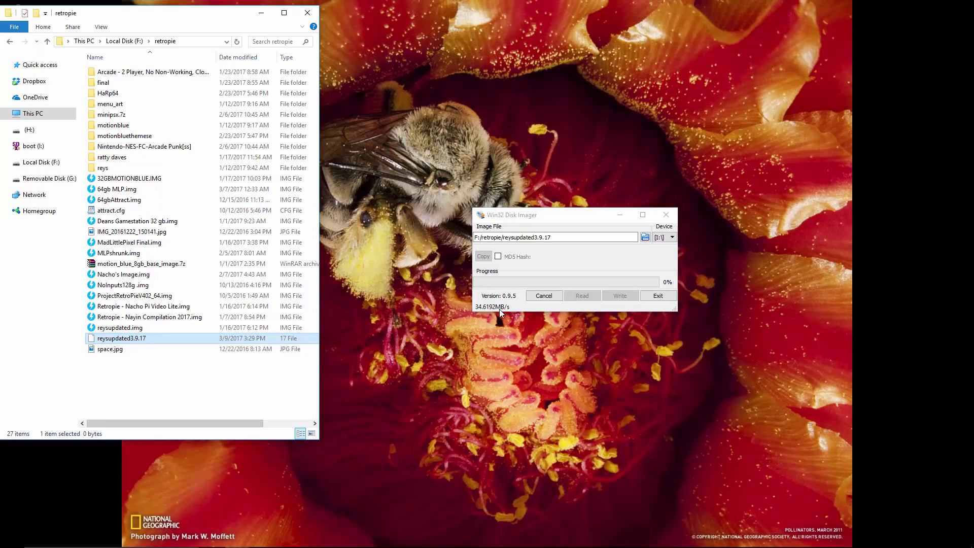
{"action": "left_click", "coordinate": [573, 264]}
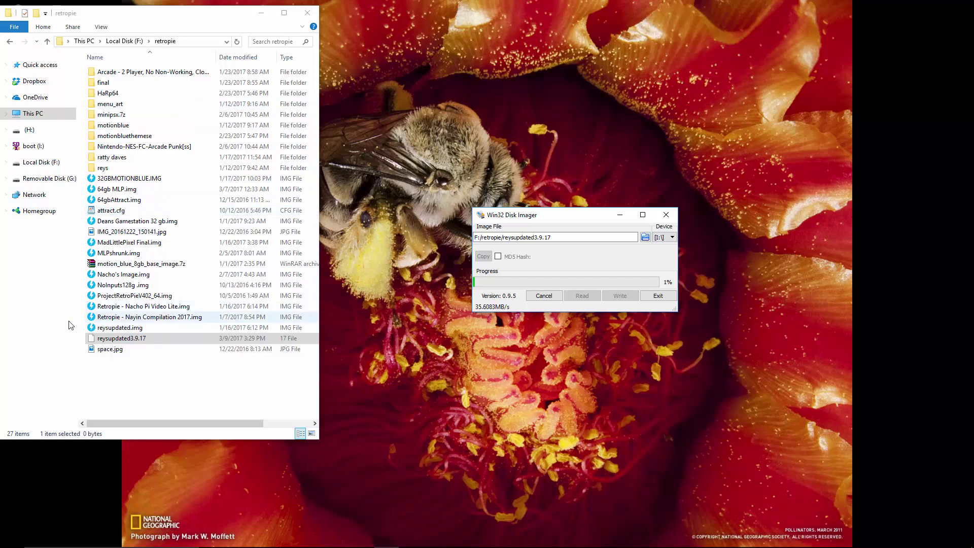
{"action": "left_click", "coordinate": [94, 338]}
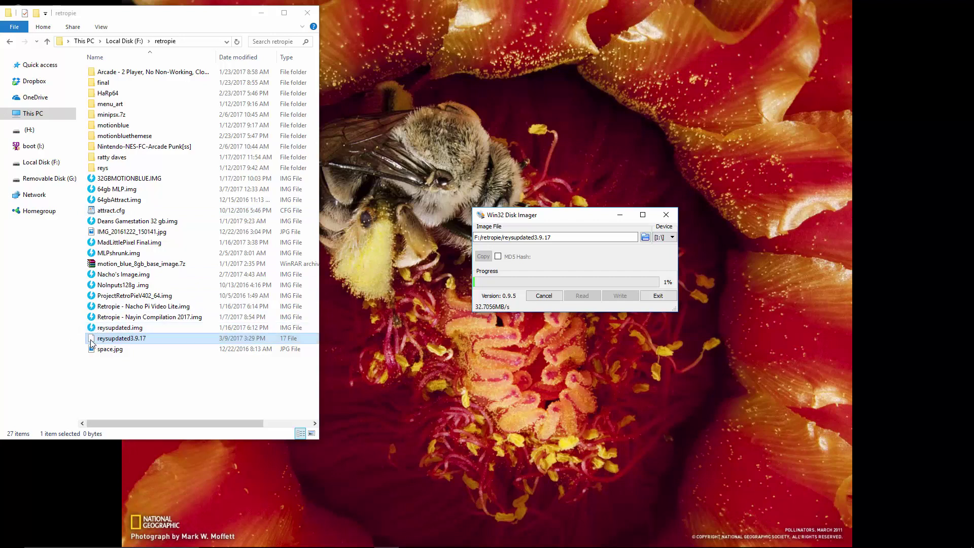
{"action": "left_click", "coordinate": [635, 275]}
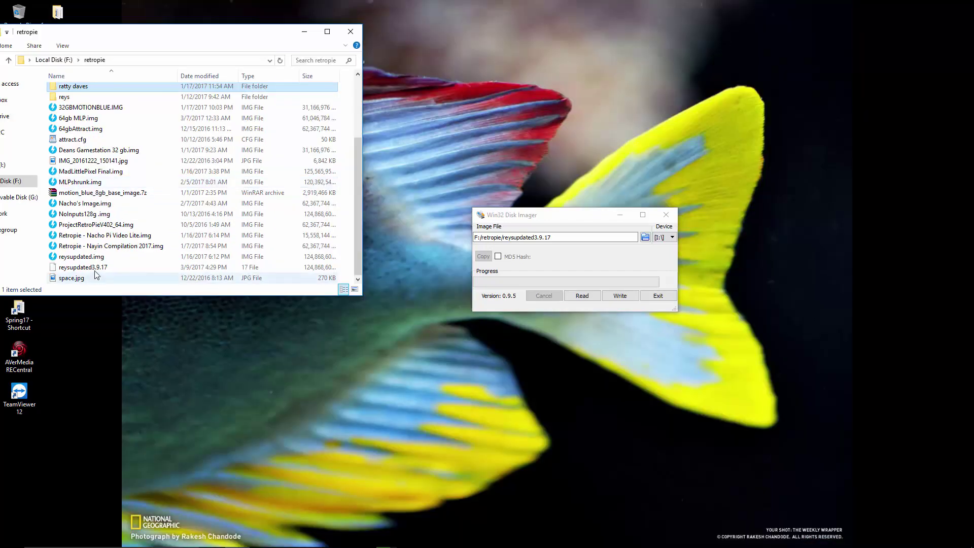
{"action": "left_click", "coordinate": [94, 269]}
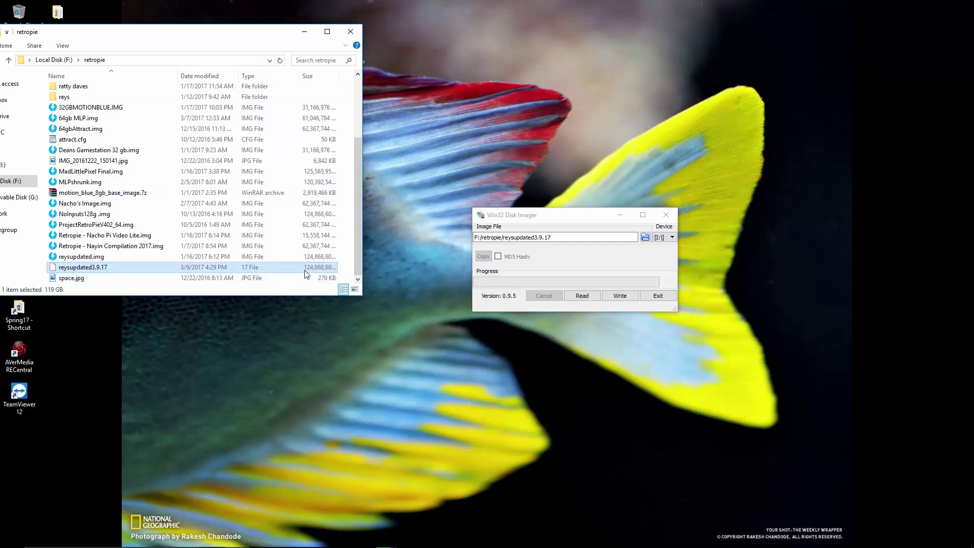
- Rename the backup to reysupdated3.9.17.img, accept the extension warning, and check the path
{"action": "left_click", "coordinate": [107, 268]}
{"action": "left_click", "coordinate": [113, 268]}
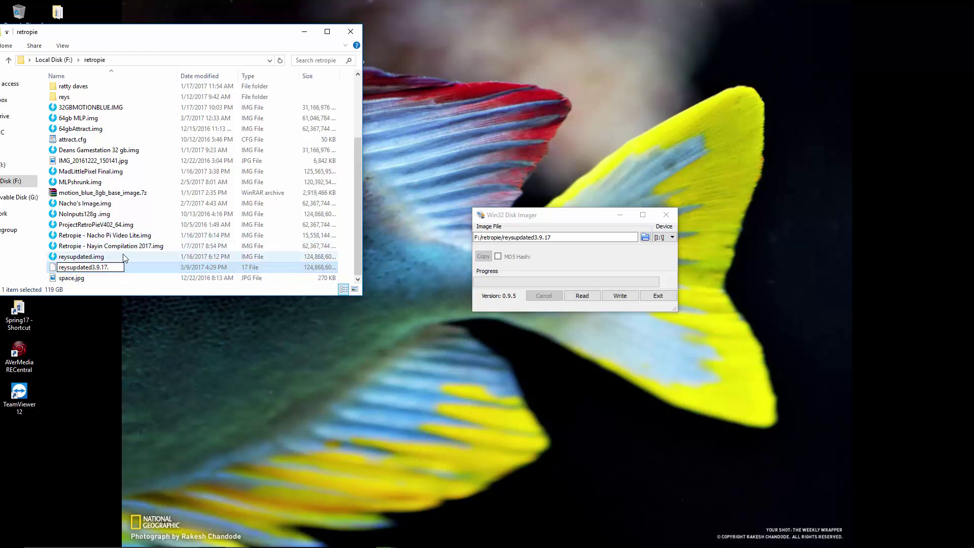
{"action": "type", "text": ".img"}
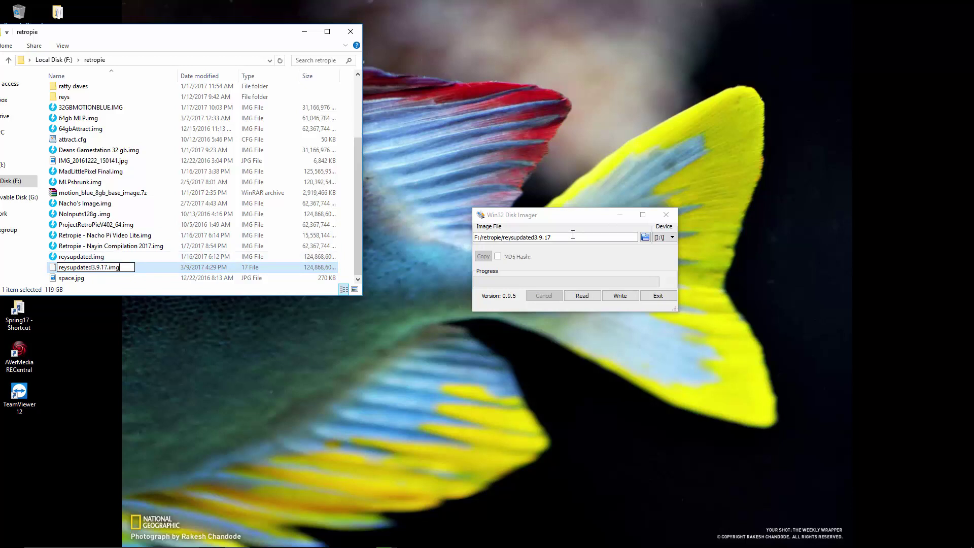
{"action": "left_click", "coordinate": [584, 237]}
{"action": "left_click", "coordinate": [466, 258]}
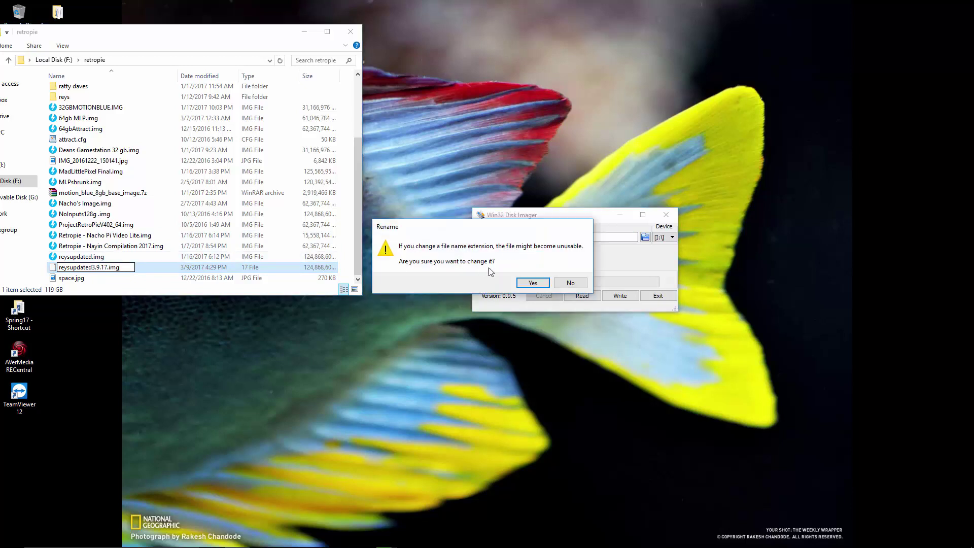
{"action": "left_click", "coordinate": [533, 283]}
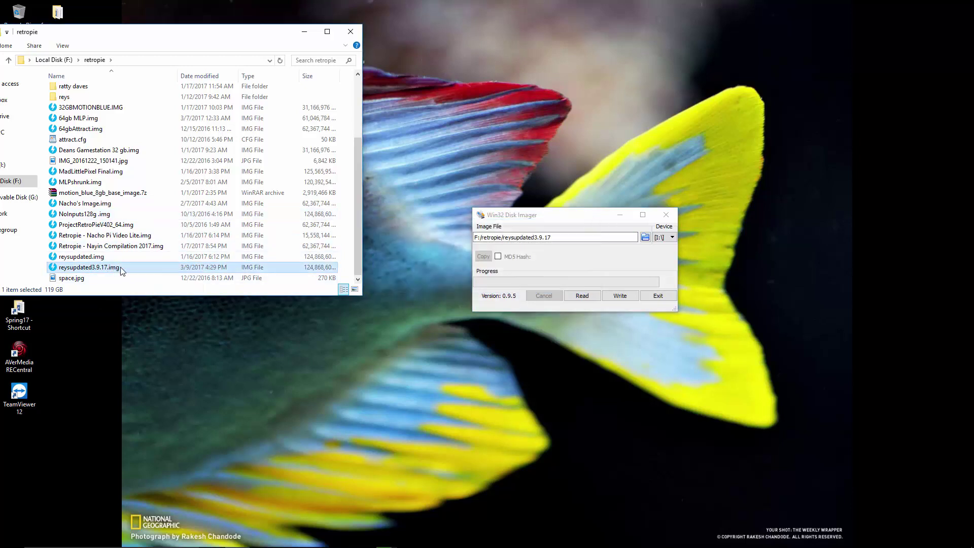
{"action": "left_click", "coordinate": [558, 241]}
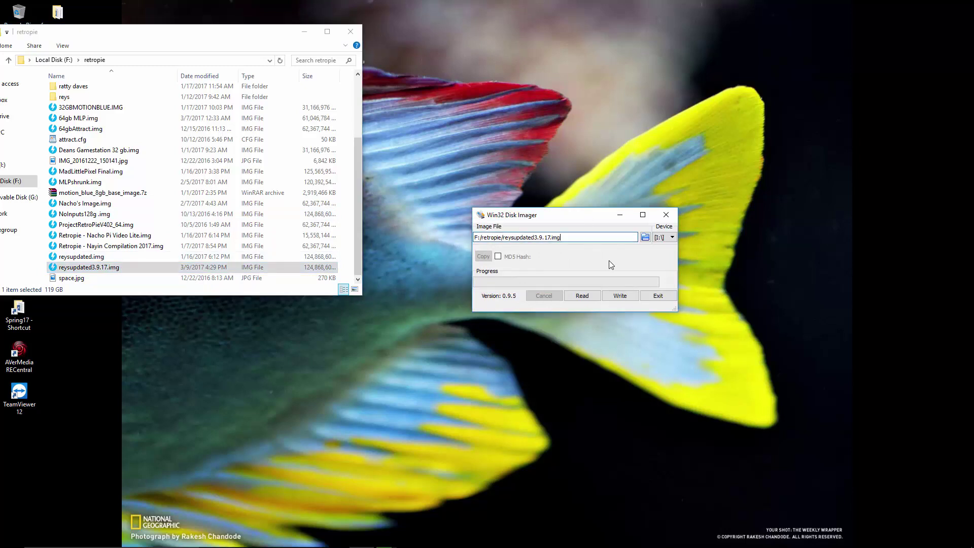
{"action": "left_click", "coordinate": [131, 267]}
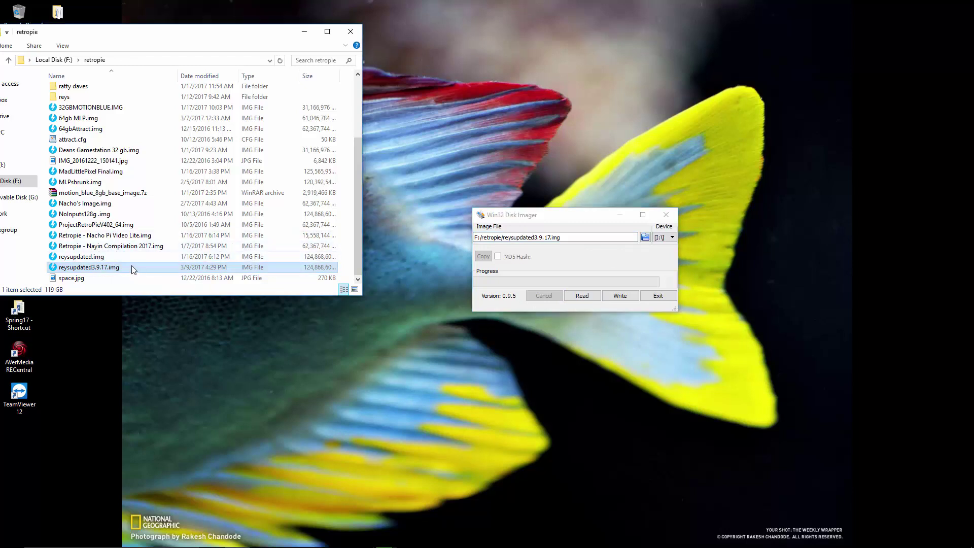
{"action": "key", "text": "Up"}
{"action": "key", "text": "Up"}
{"action": "key", "text": "Up"}
{"action": "key", "text": "Up"}
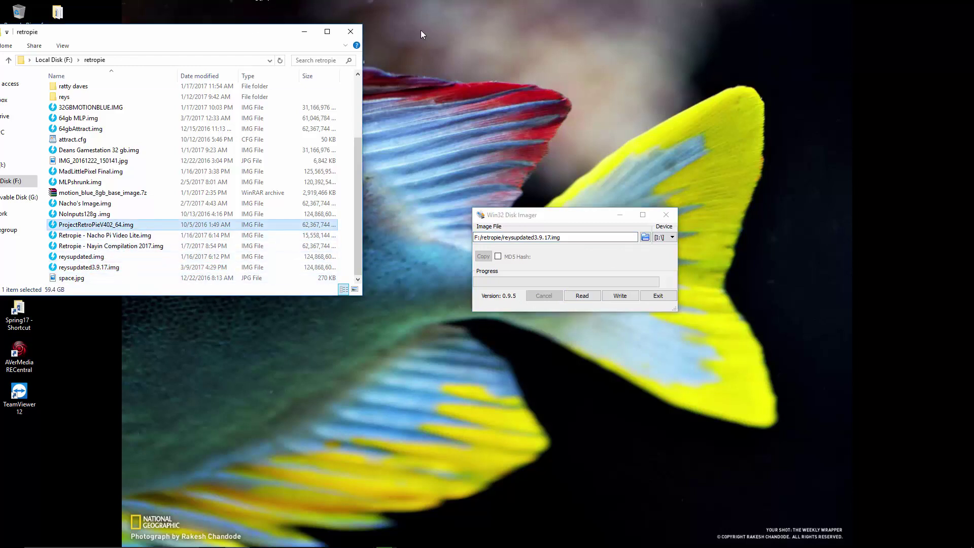
{"action": "left_click", "coordinate": [89, 269]}
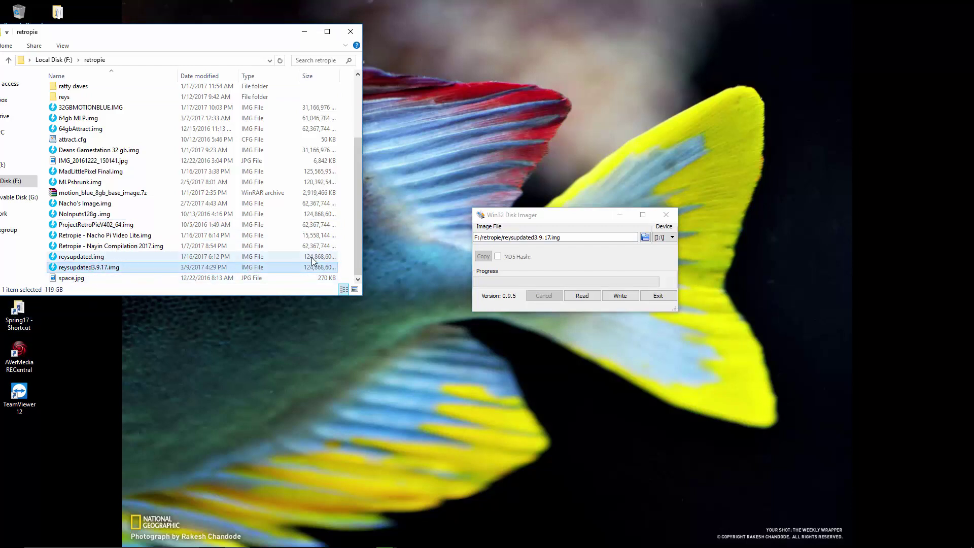
{"action": "right_click", "coordinate": [255, 269]}
{"action": "left_click", "coordinate": [334, 502]}
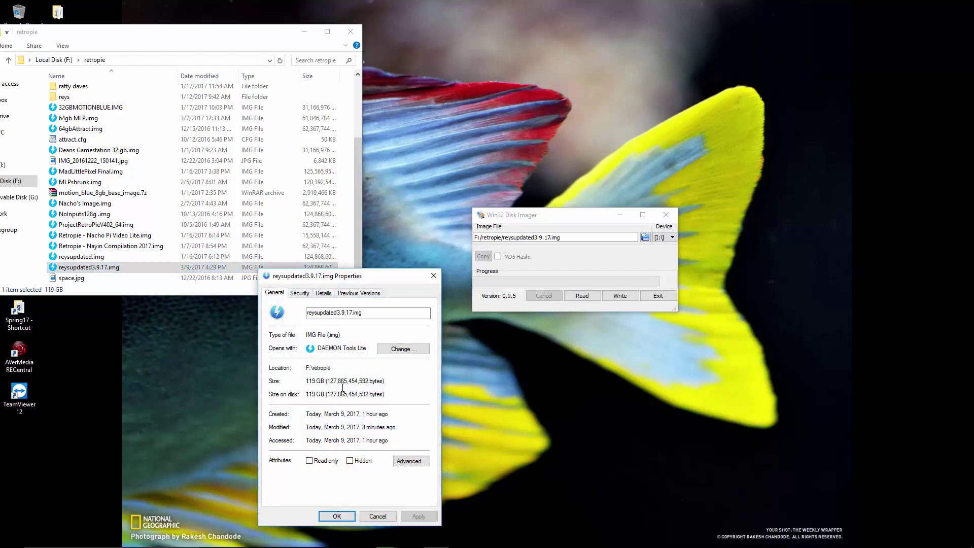
{"action": "left_click", "coordinate": [376, 516]}
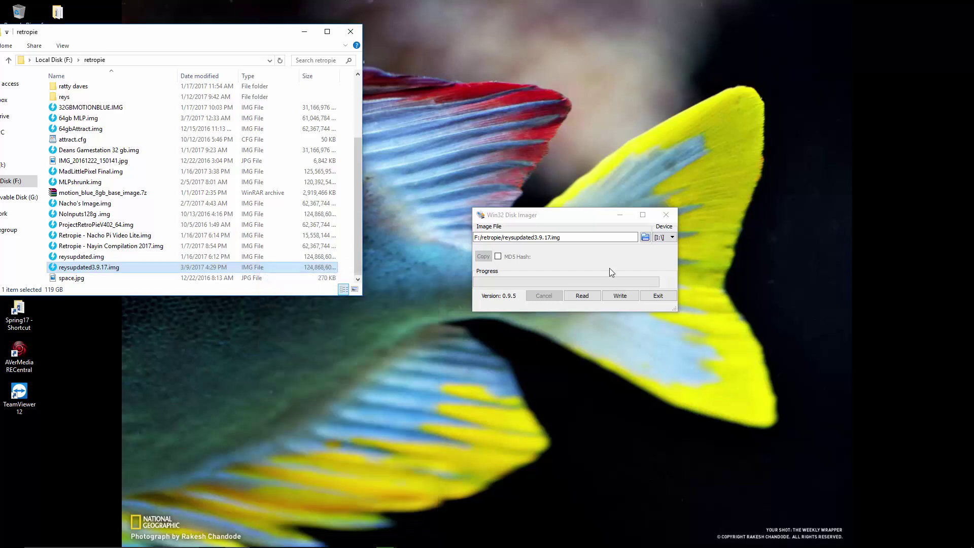